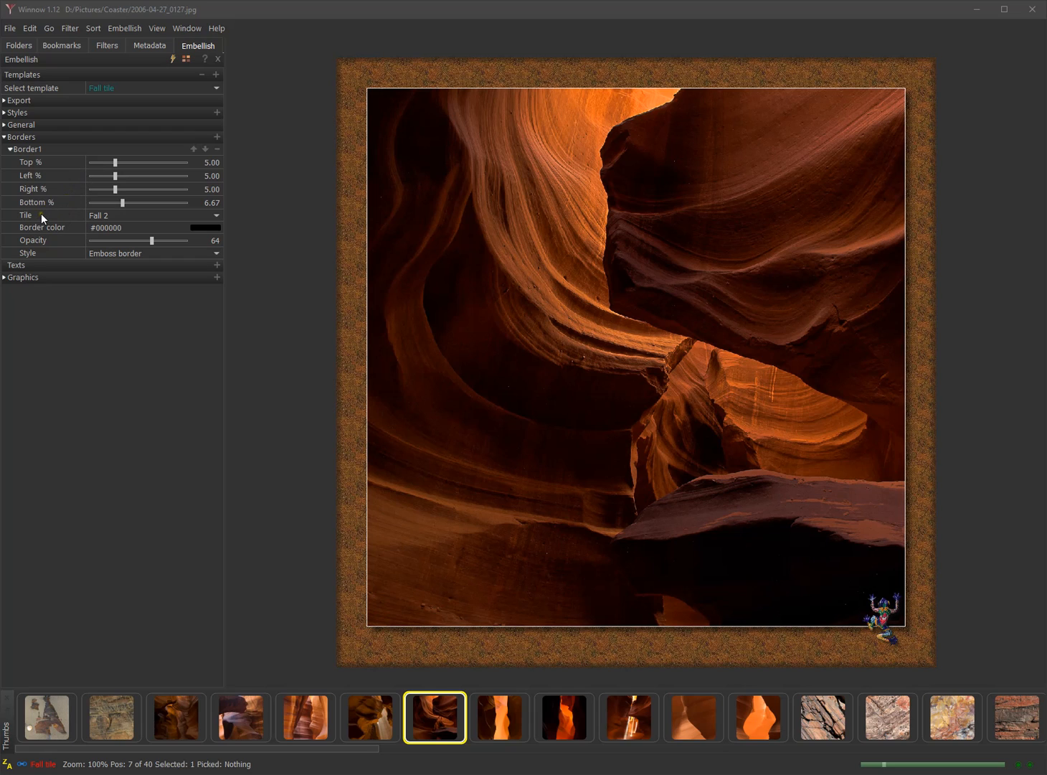
Set Border1's tile option to Do not tile
click(130, 216)
click(130, 228)
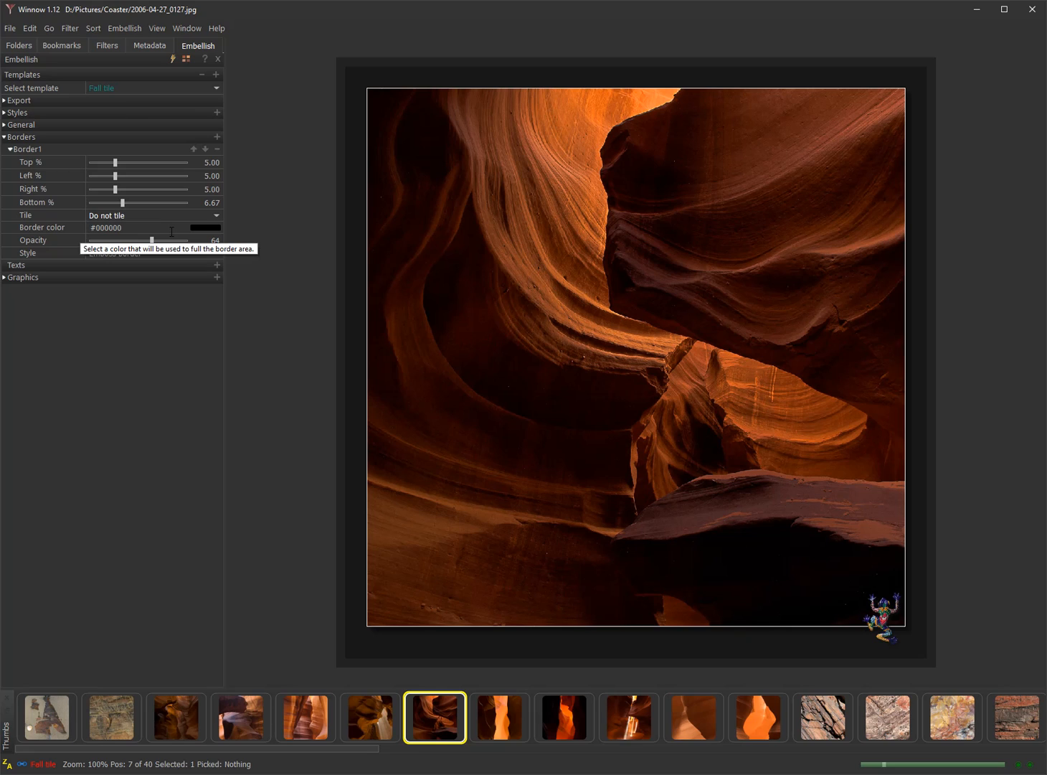
Open the tile manager for Border1's tile setting and preview the Fall 2 tile
click(120, 29)
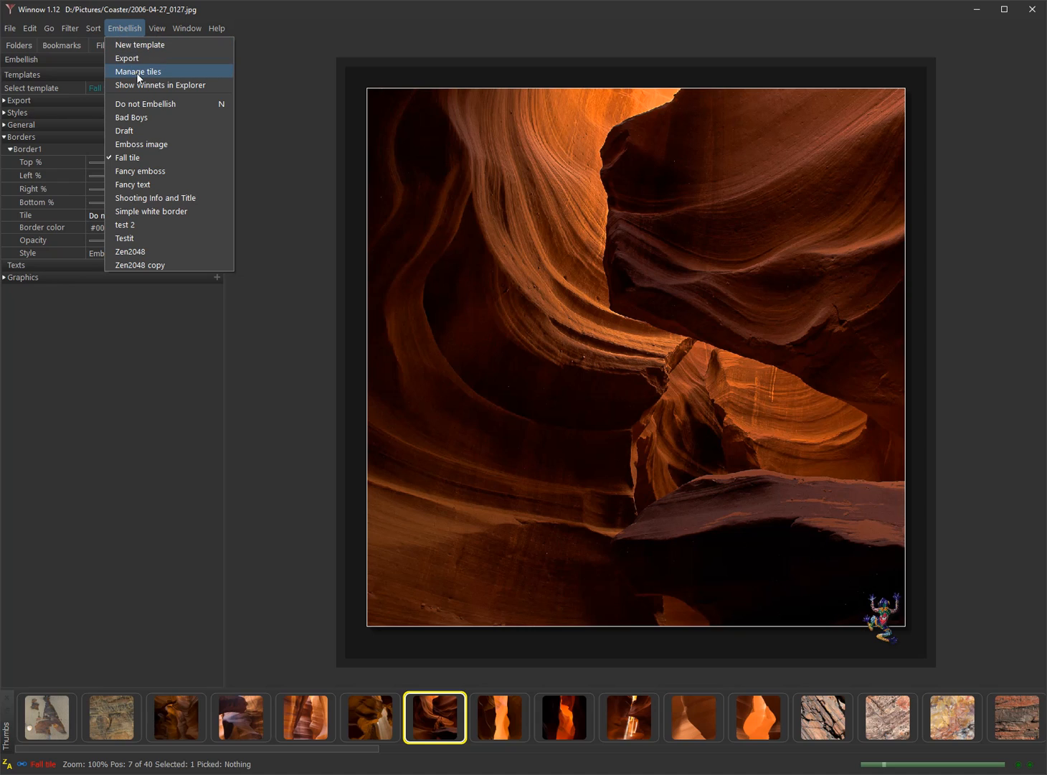
click(117, 28)
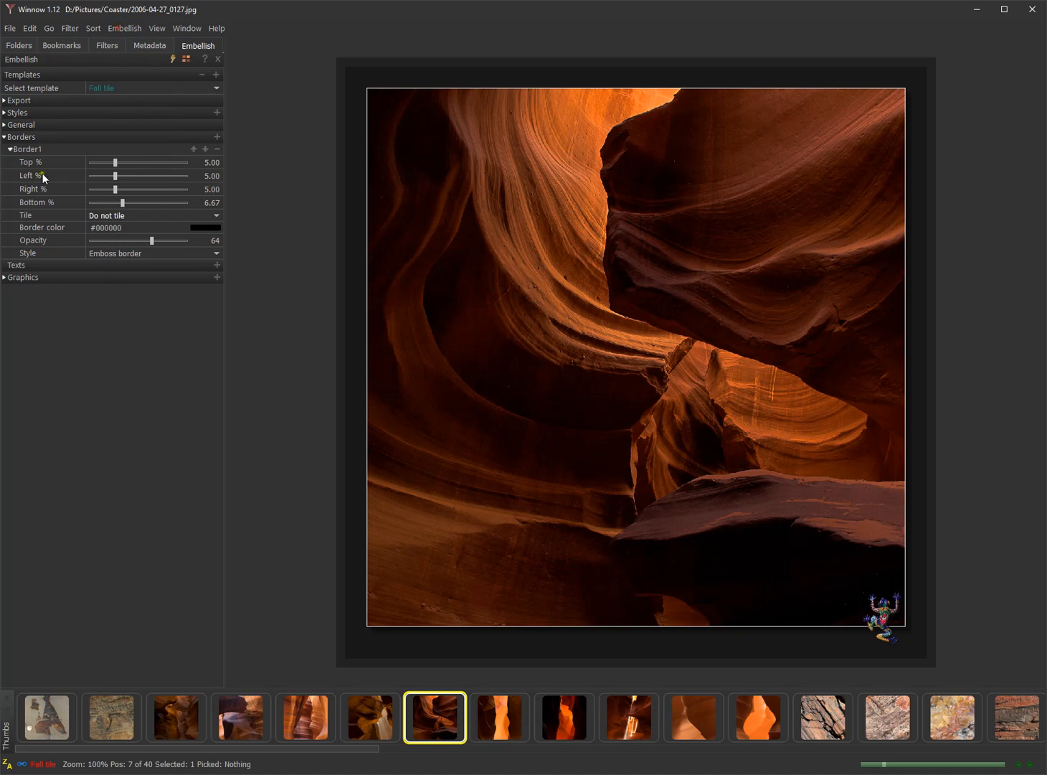
right_click(18, 206)
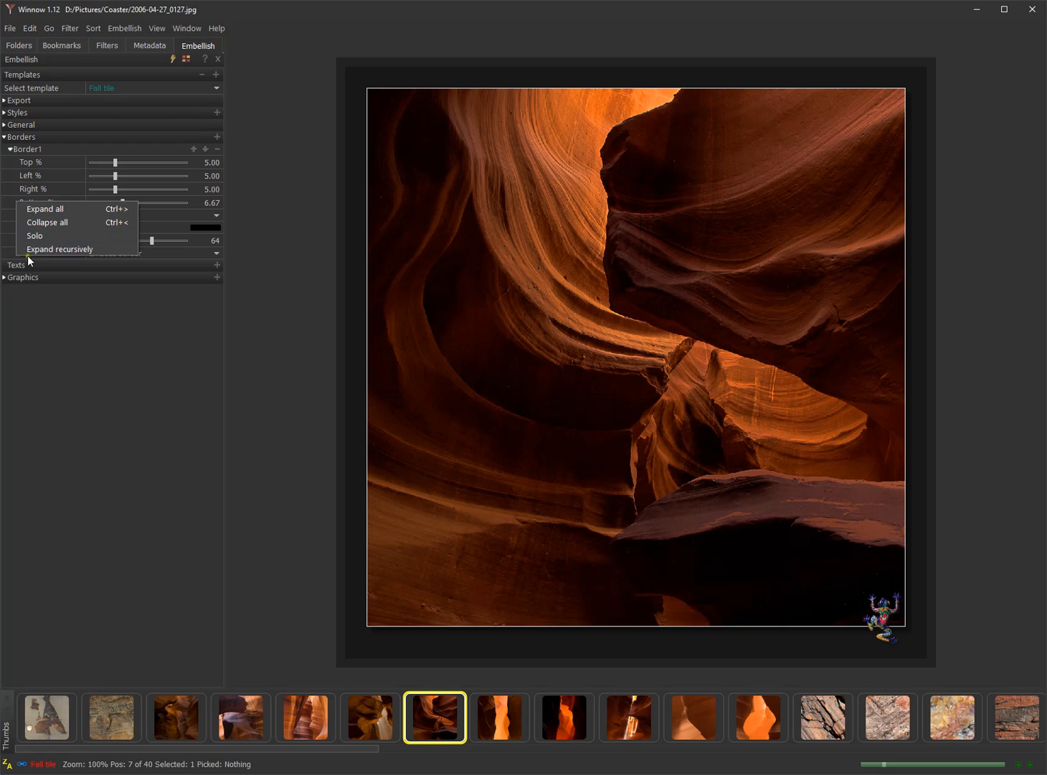
click(20, 193)
right_click(26, 215)
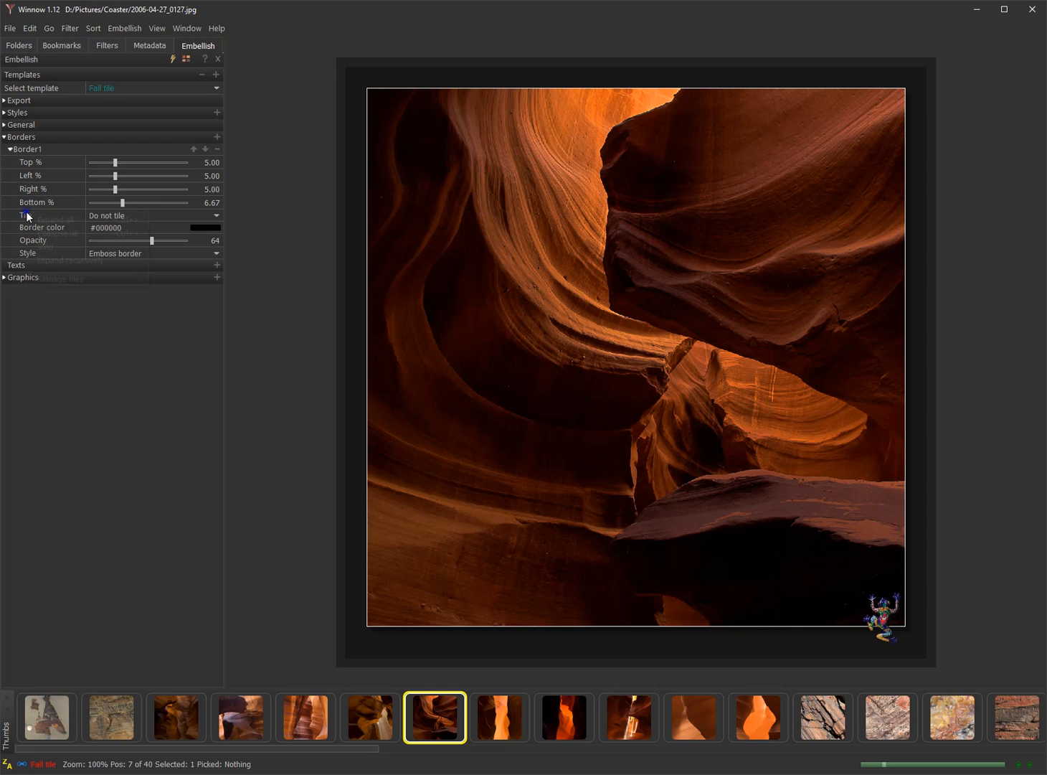
click(80, 277)
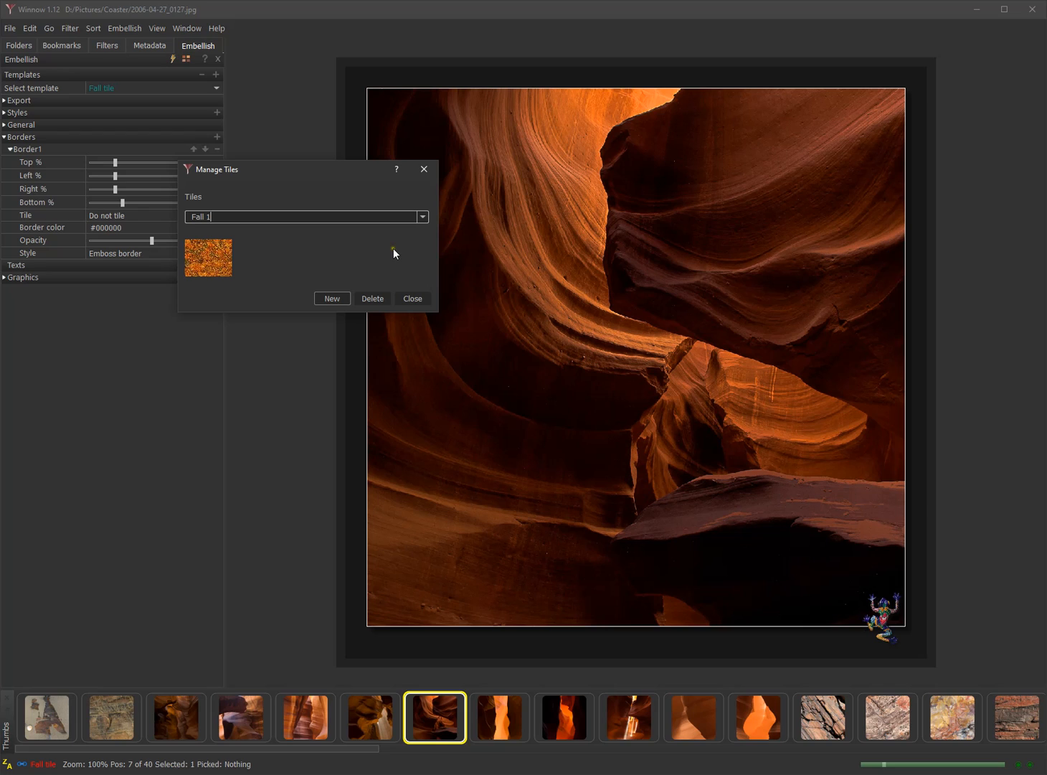
click(422, 217)
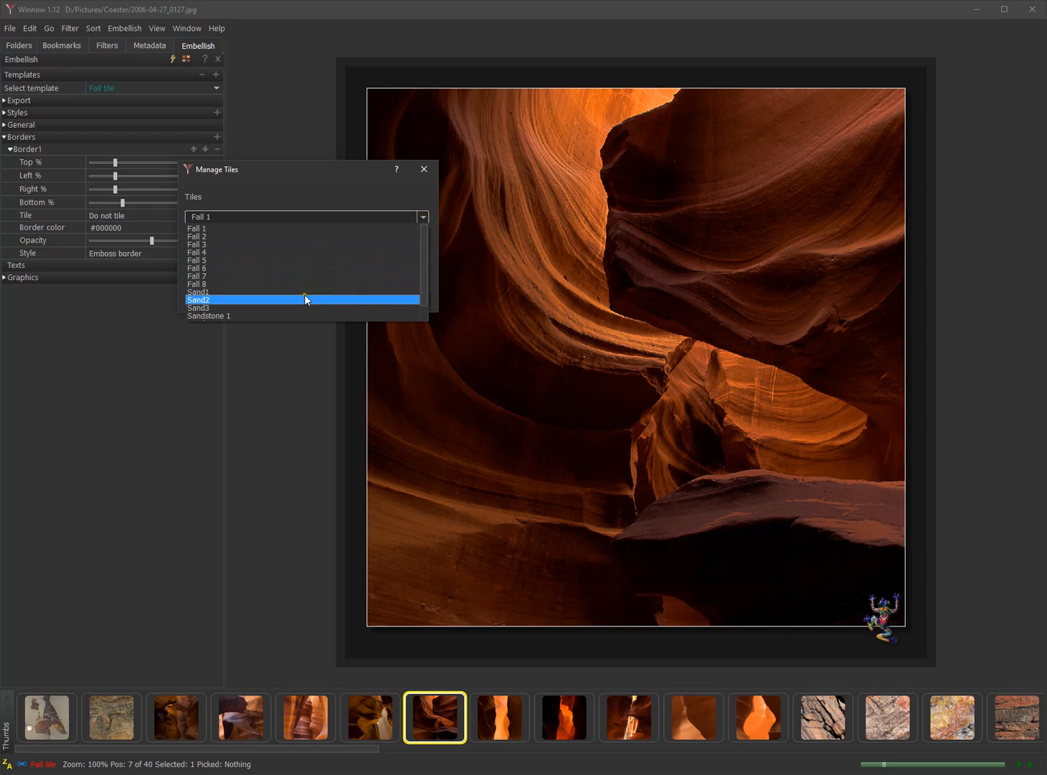
click(276, 233)
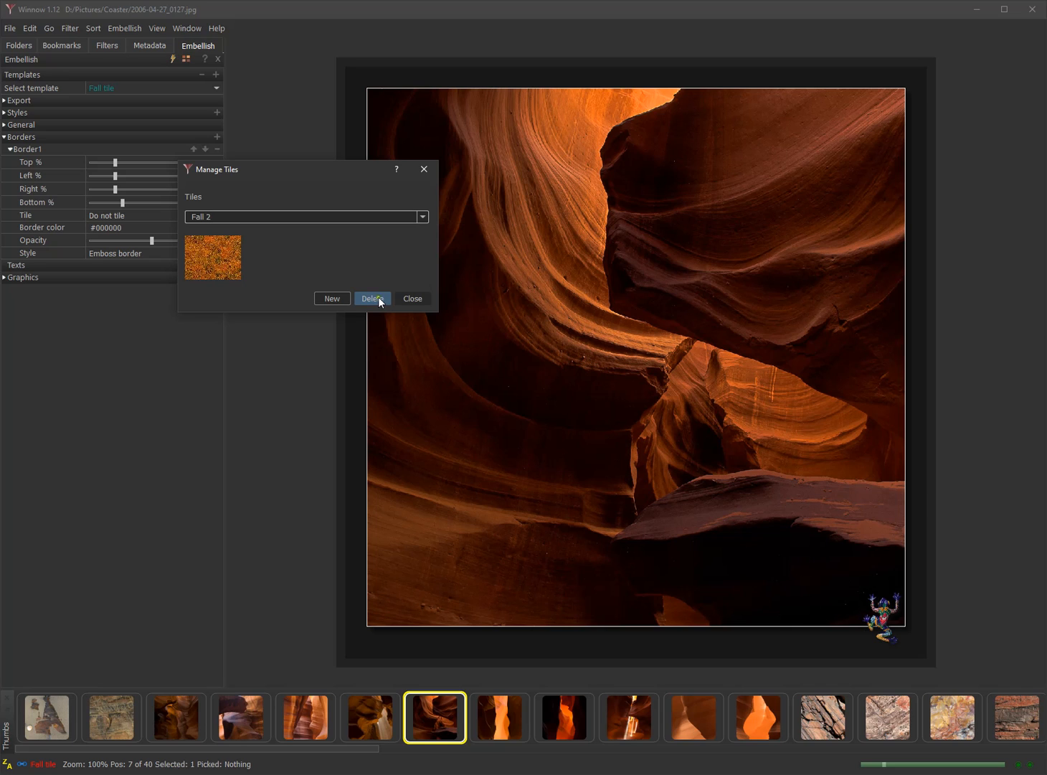
Try to extract a new repeating tile from ZenTile.tif by selecting a large area inside its upper pattern panel
click(335, 297)
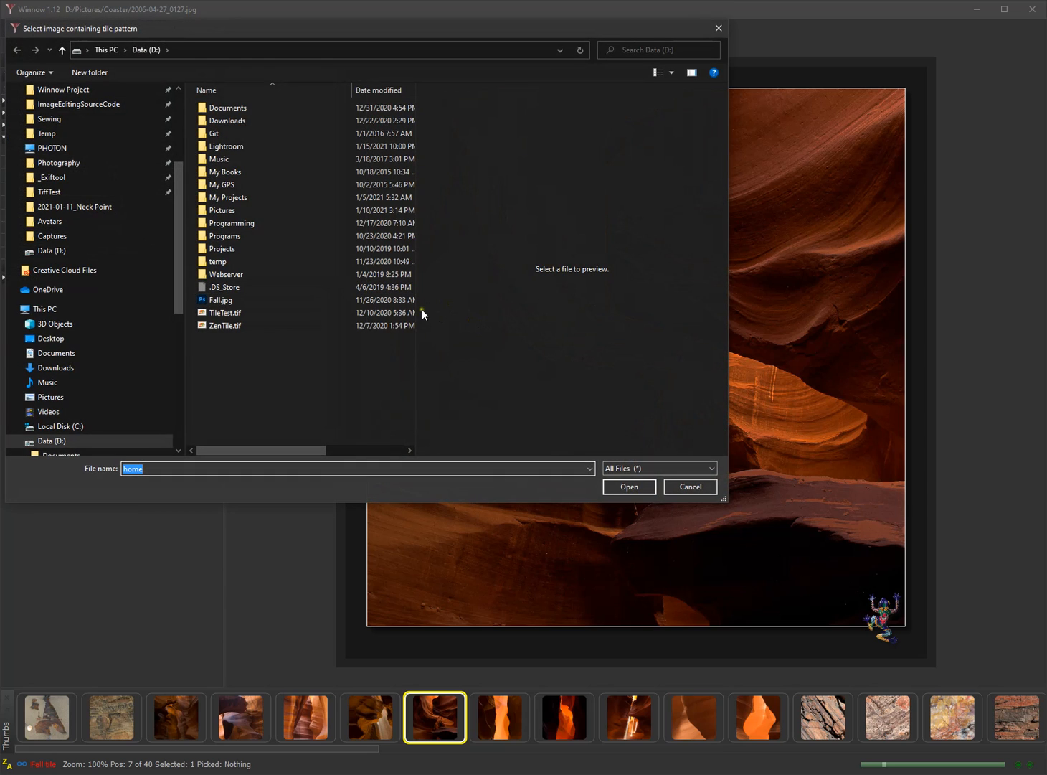
click(233, 325)
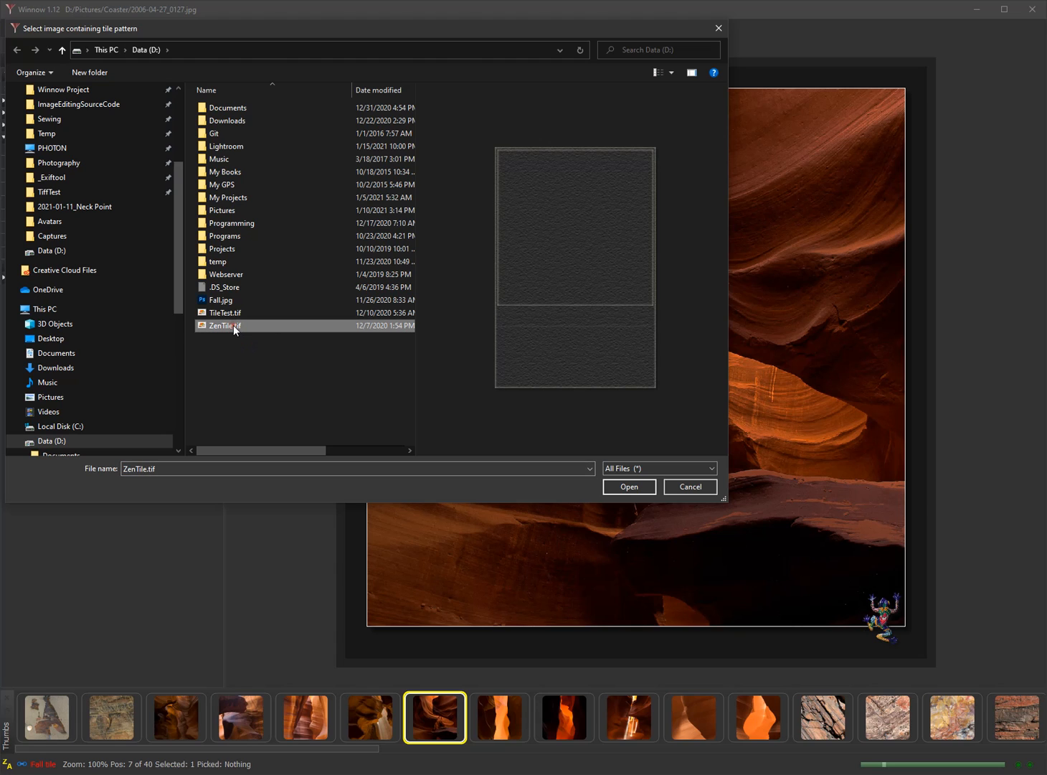
double_click(296, 330)
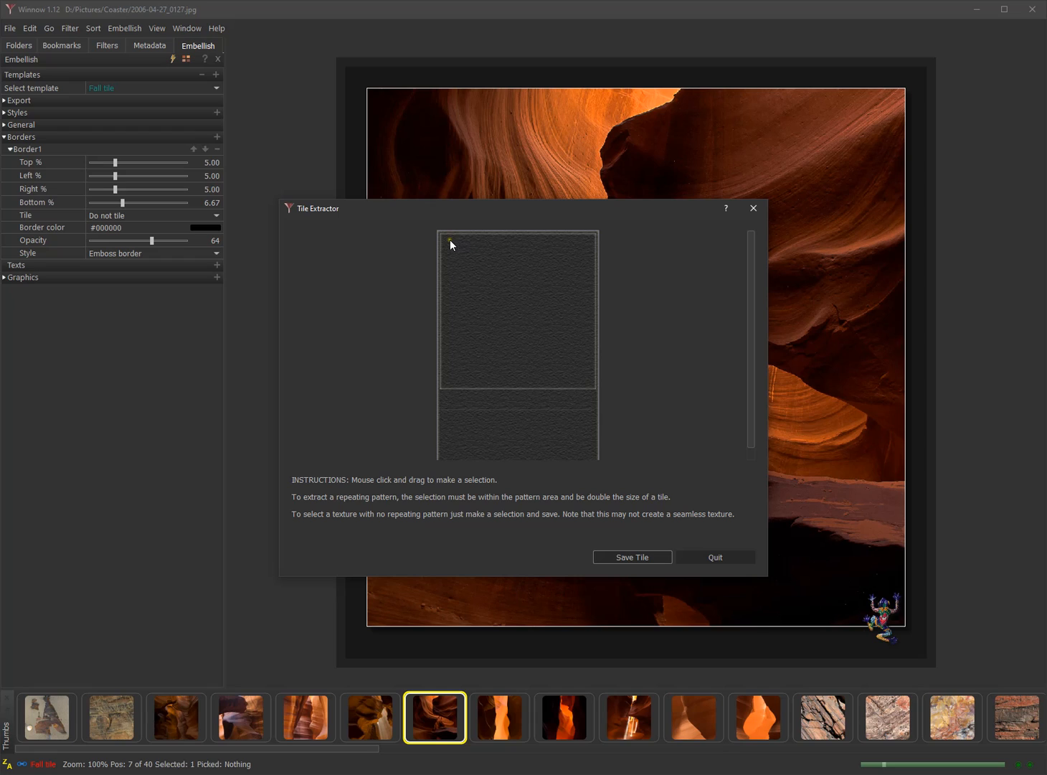
drag(444, 237, 573, 340)
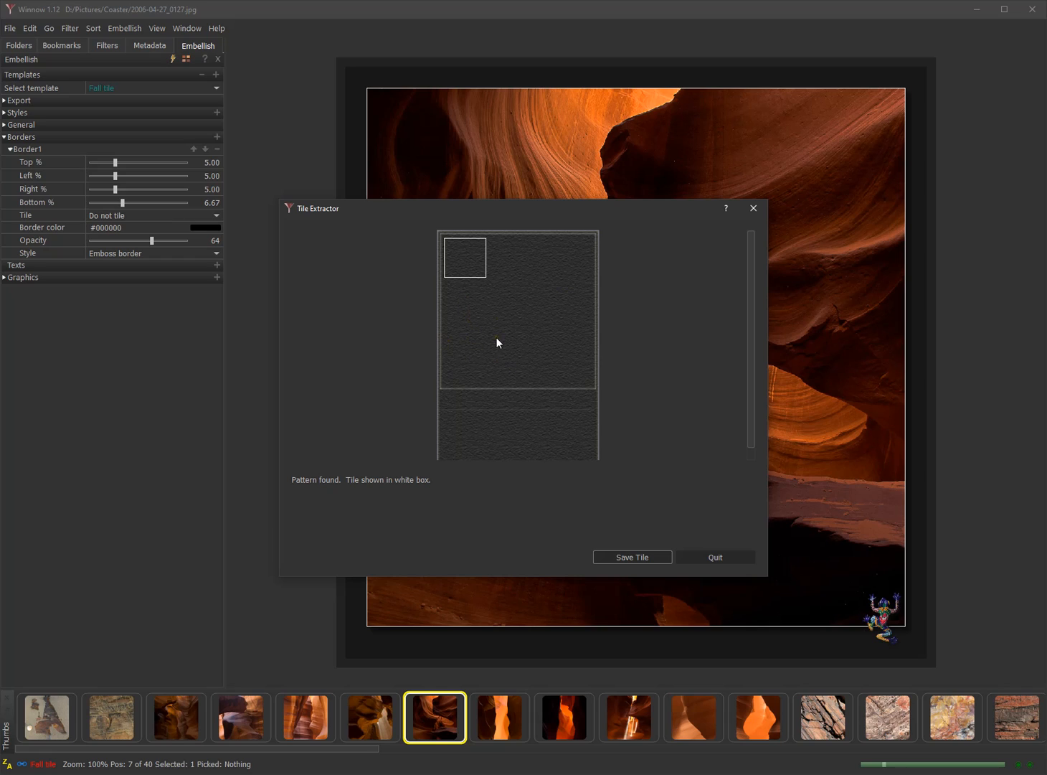
click(628, 557)
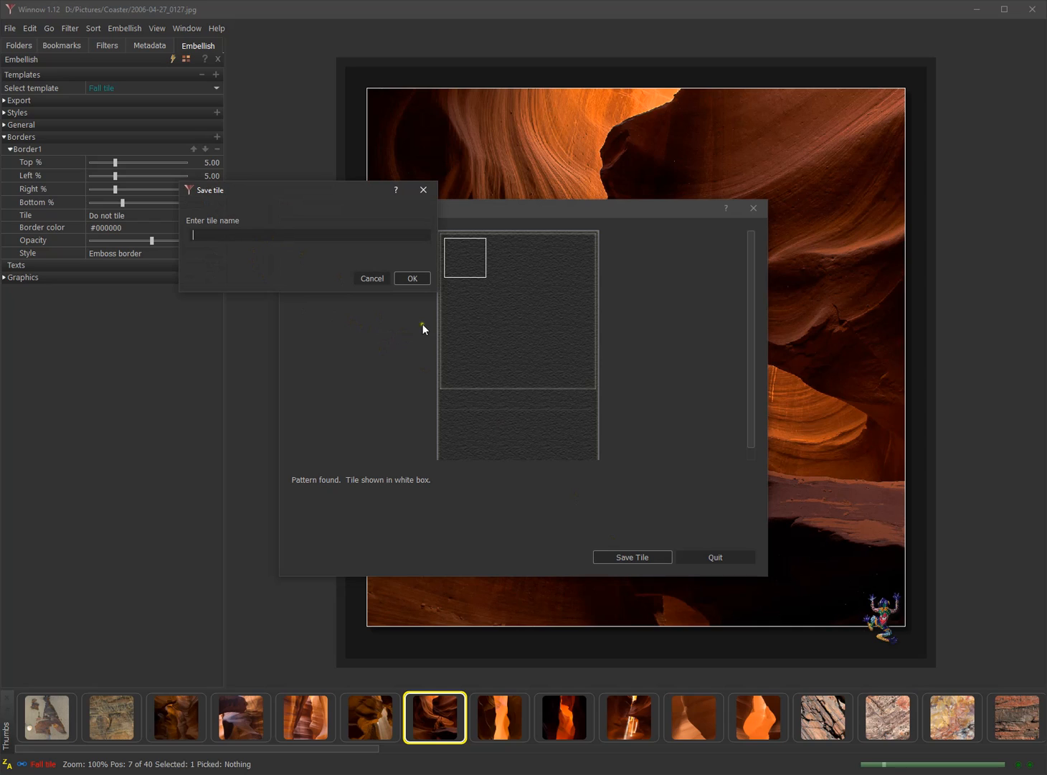
click(375, 278)
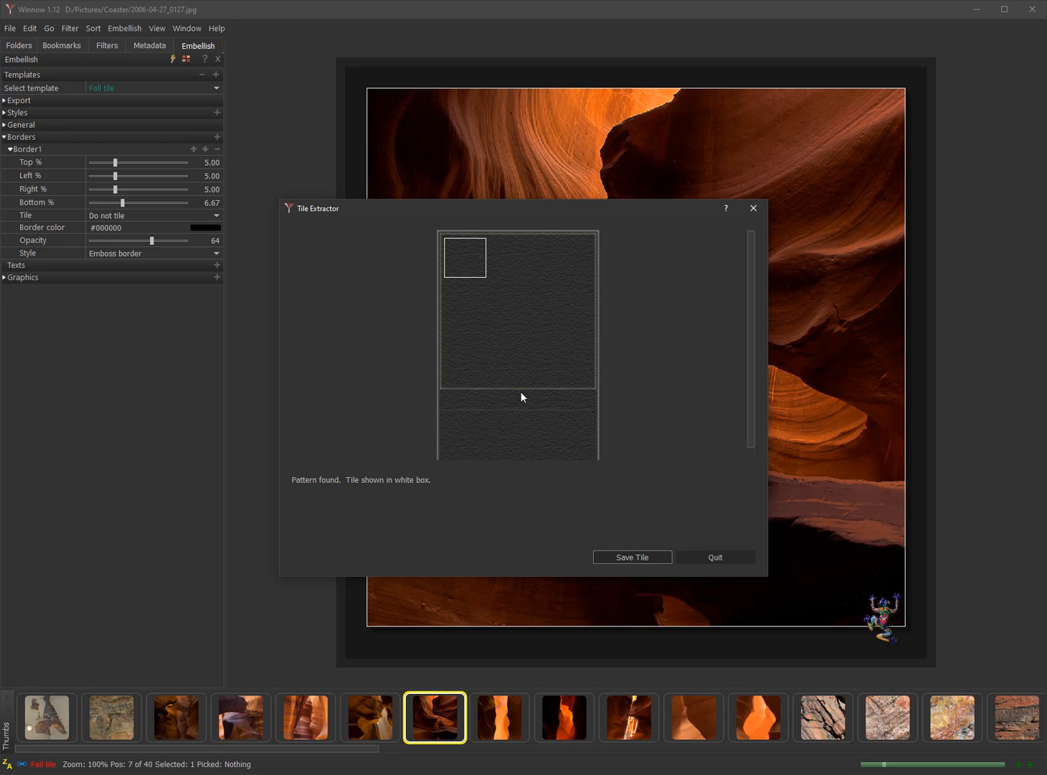
click(717, 556)
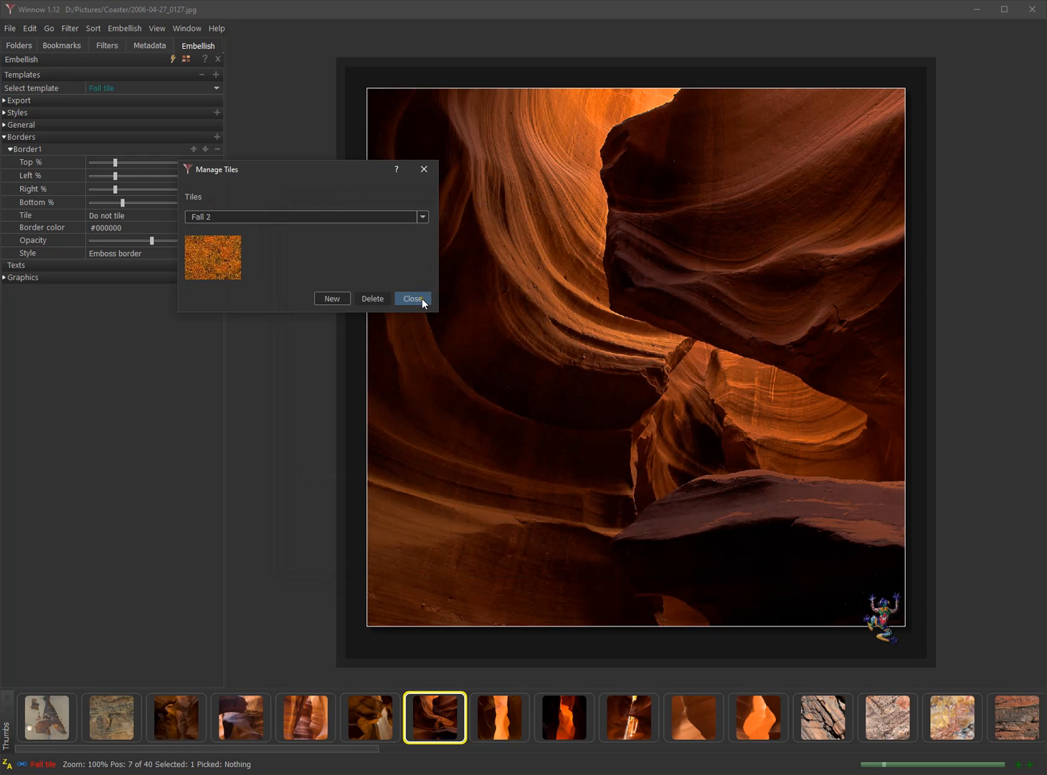
Try to extract a texture tile from a small square of orange foliage in Fall.jpg, then close the tile manager
click(336, 296)
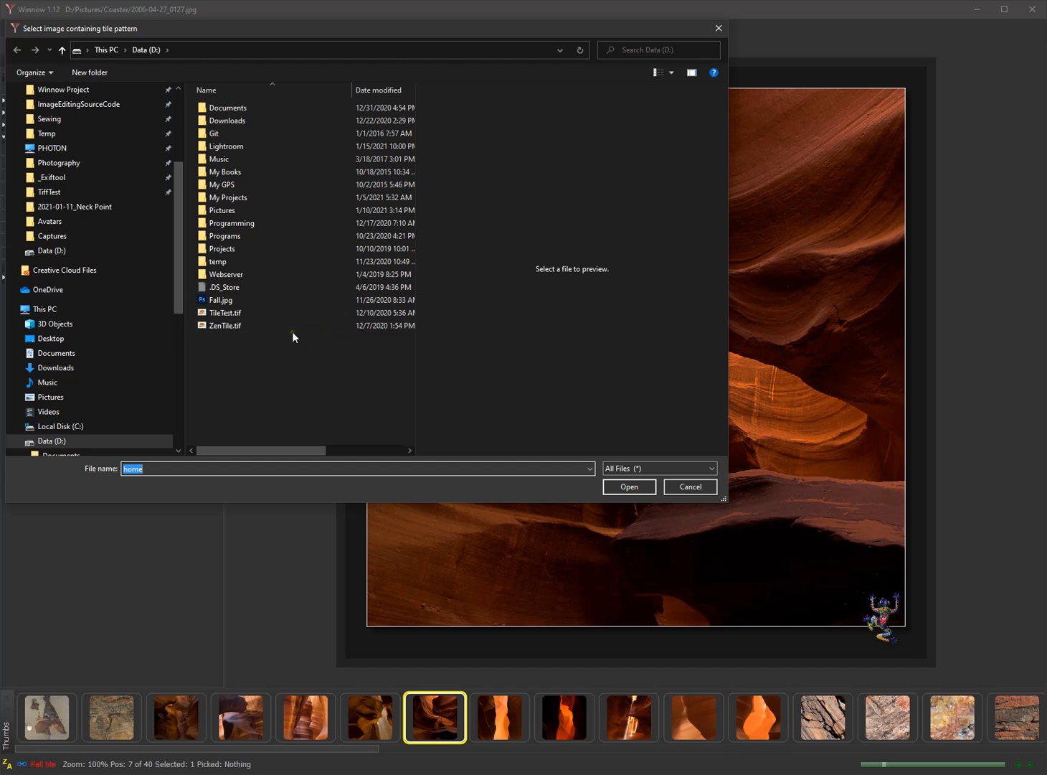
double_click(230, 301)
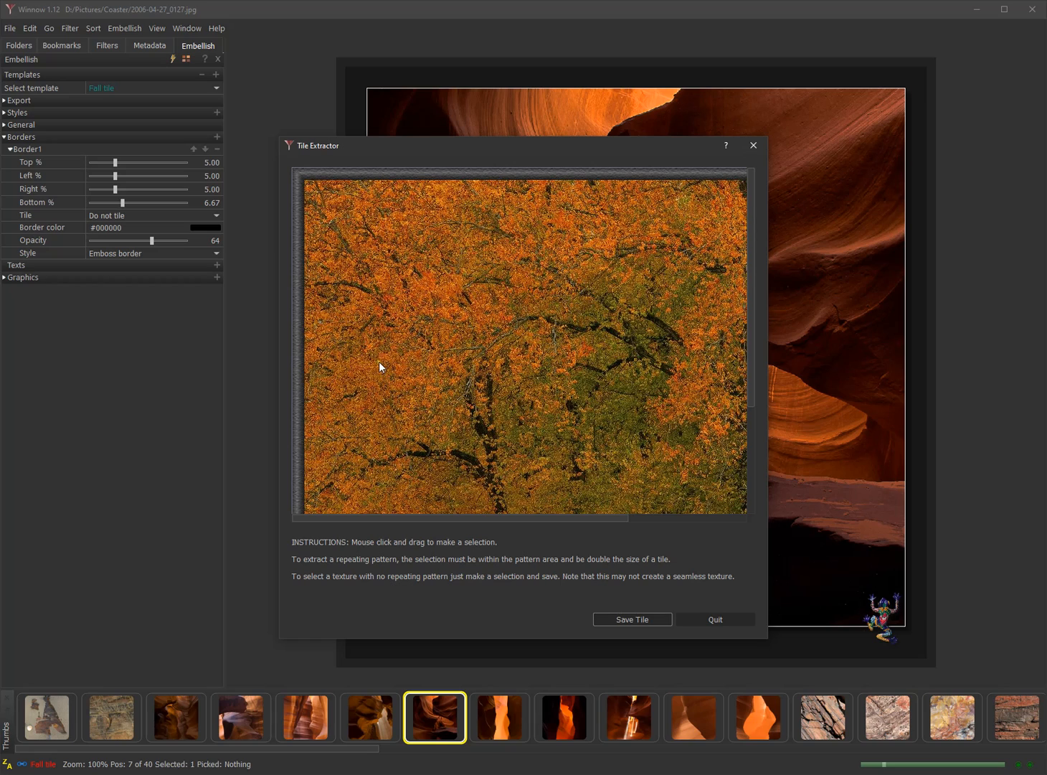
drag(353, 358, 385, 391)
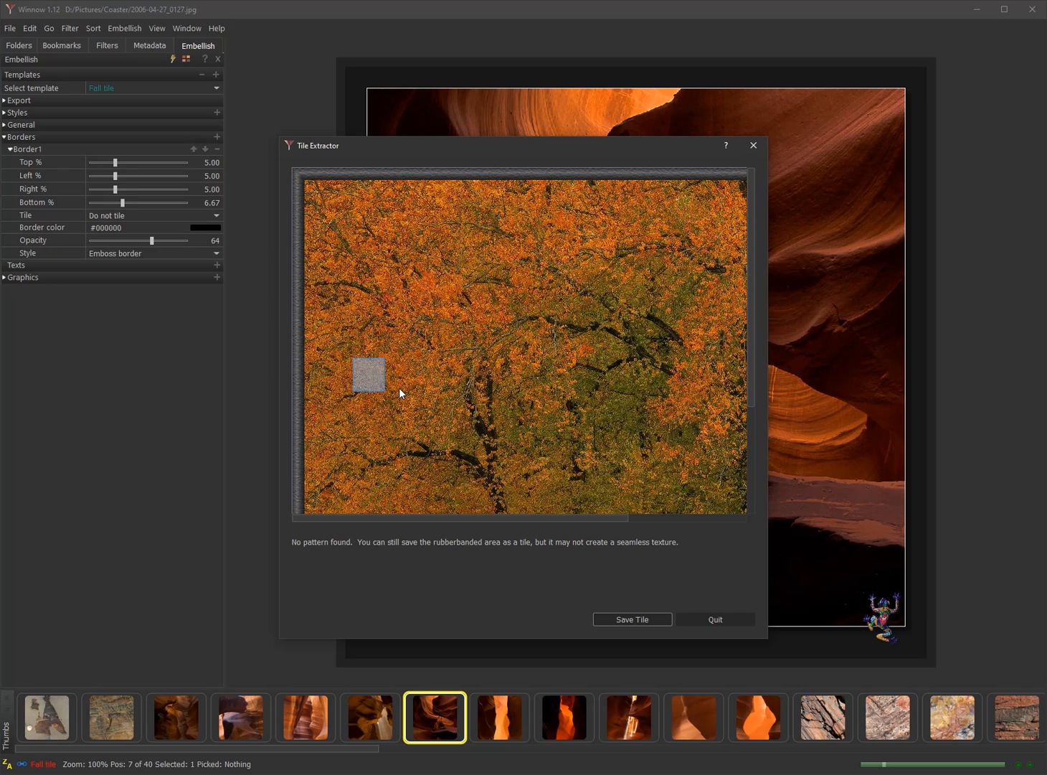
click(705, 620)
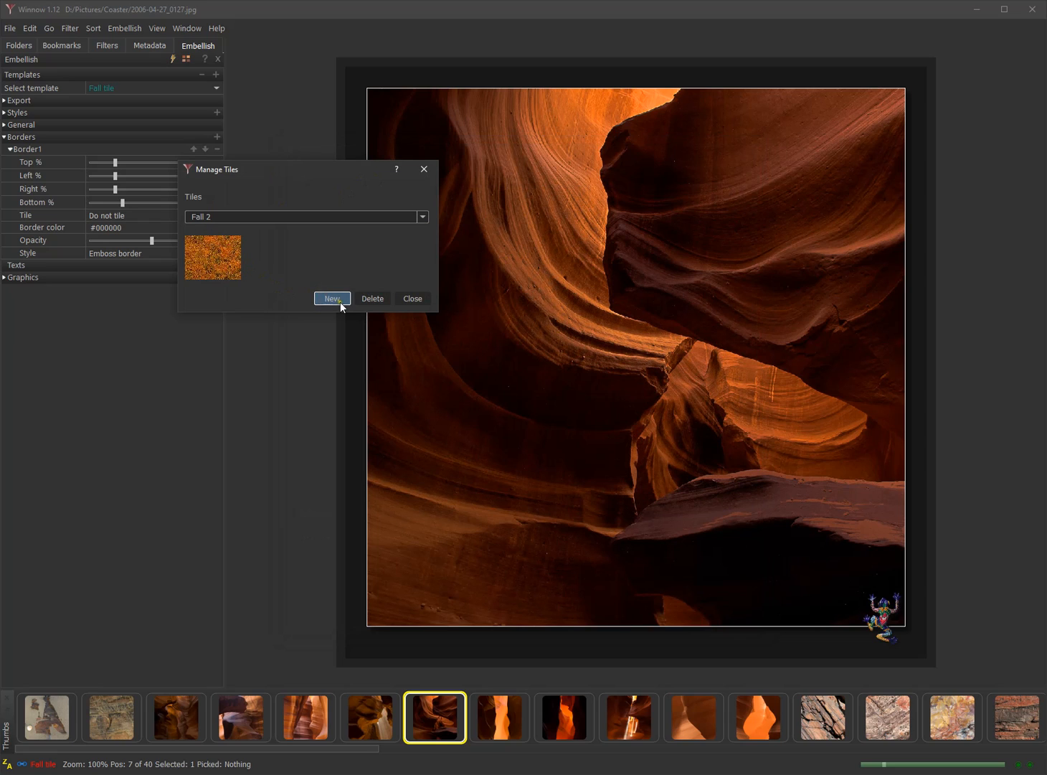
click(411, 299)
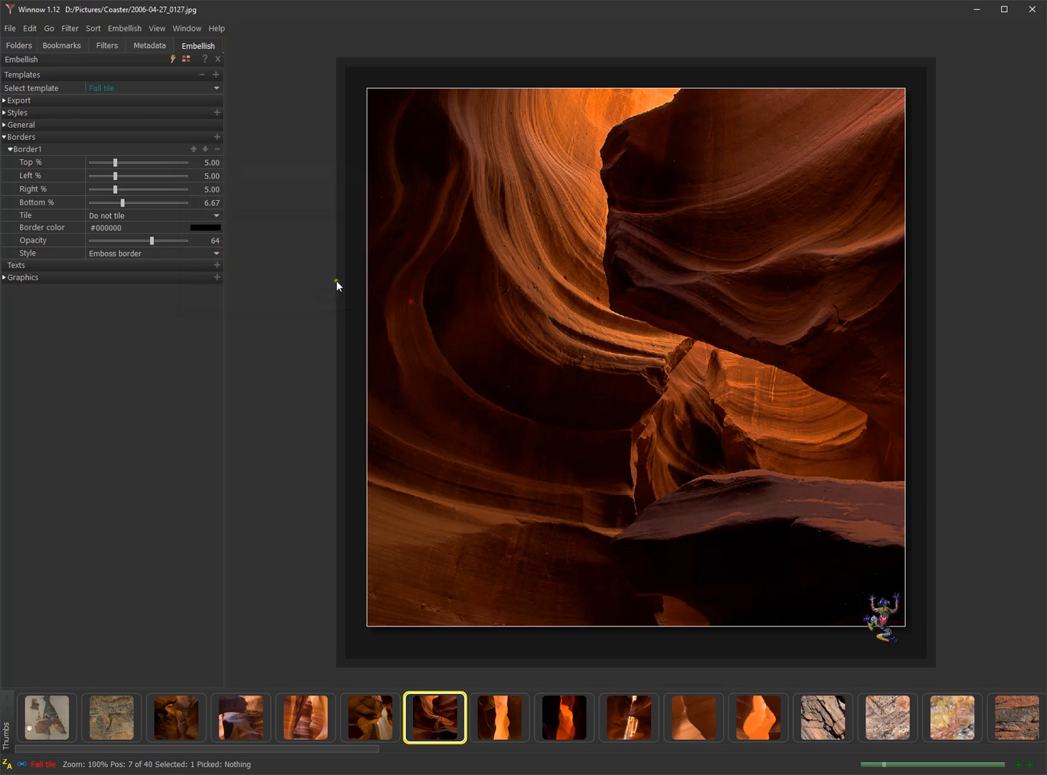
Try the Fall 2, Fall 8 and Fall 5 tiles in turn on Border1
click(150, 213)
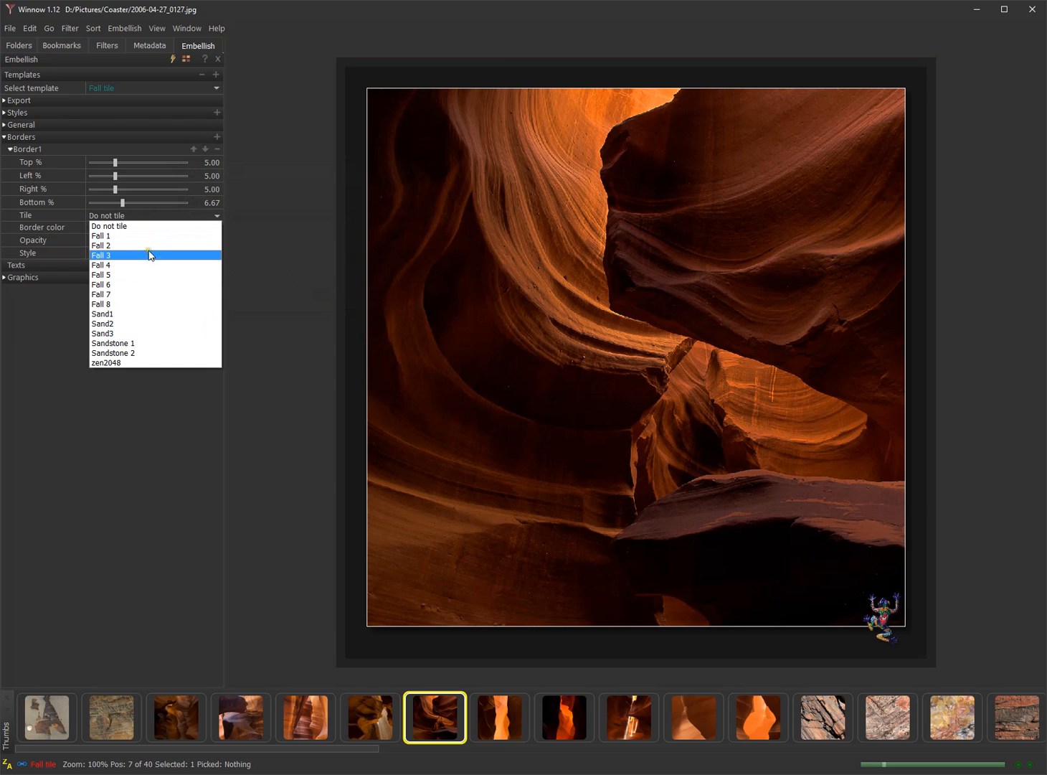
click(148, 245)
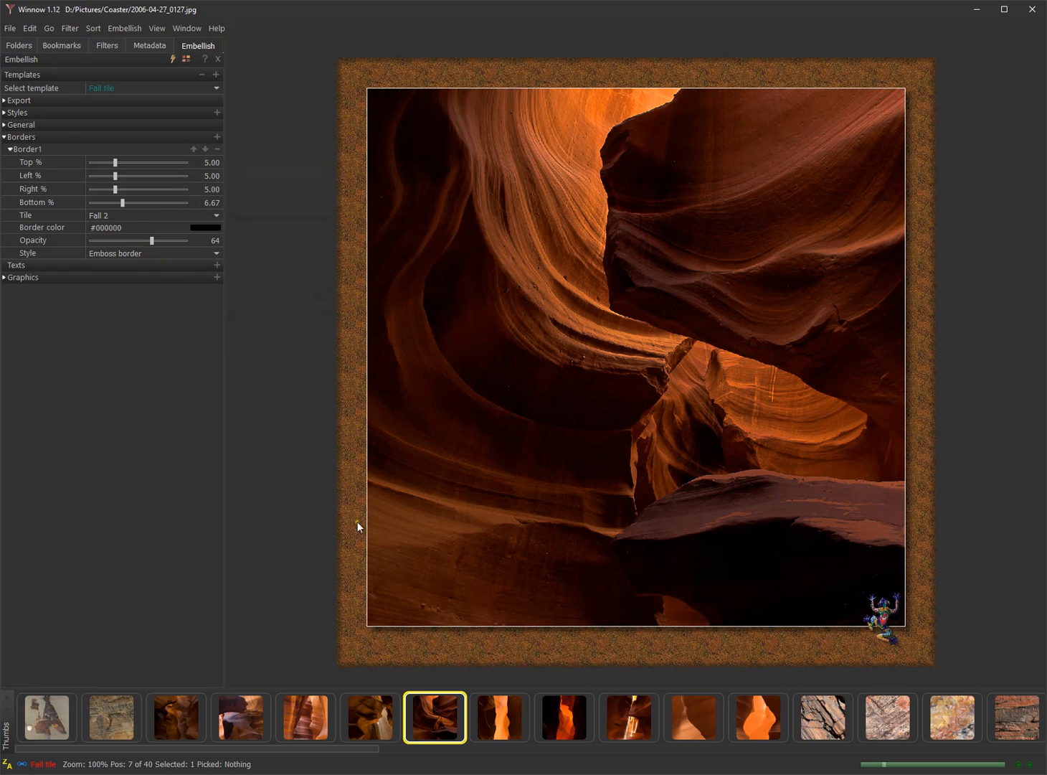
click(128, 213)
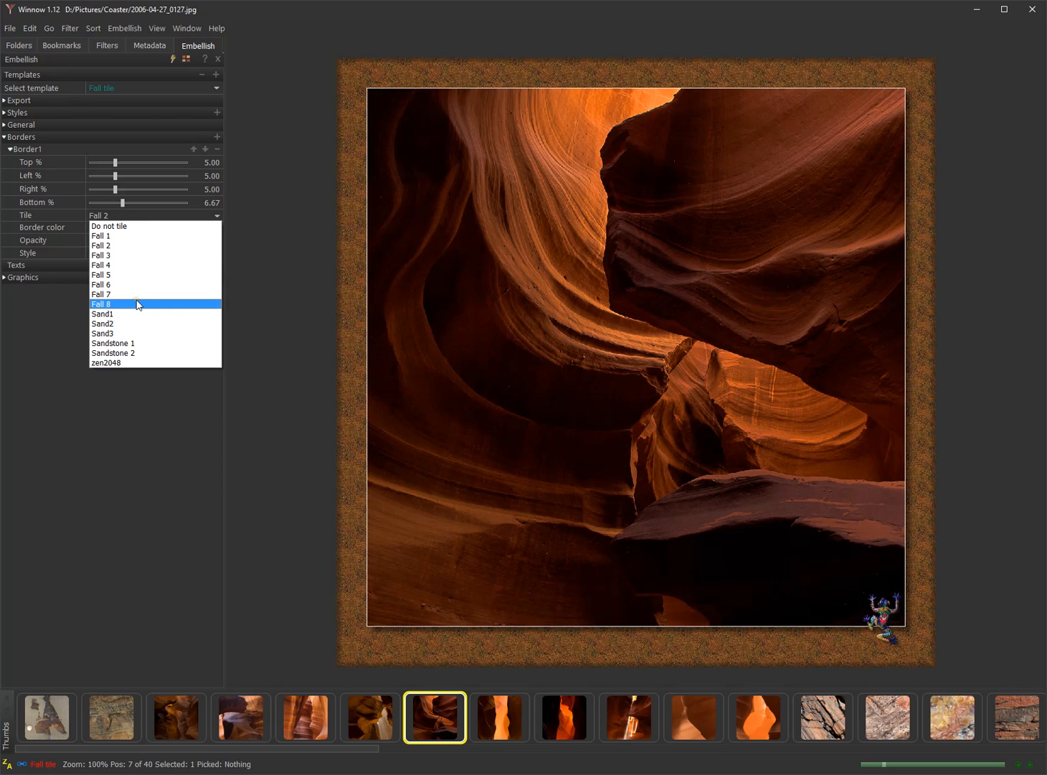
click(137, 299)
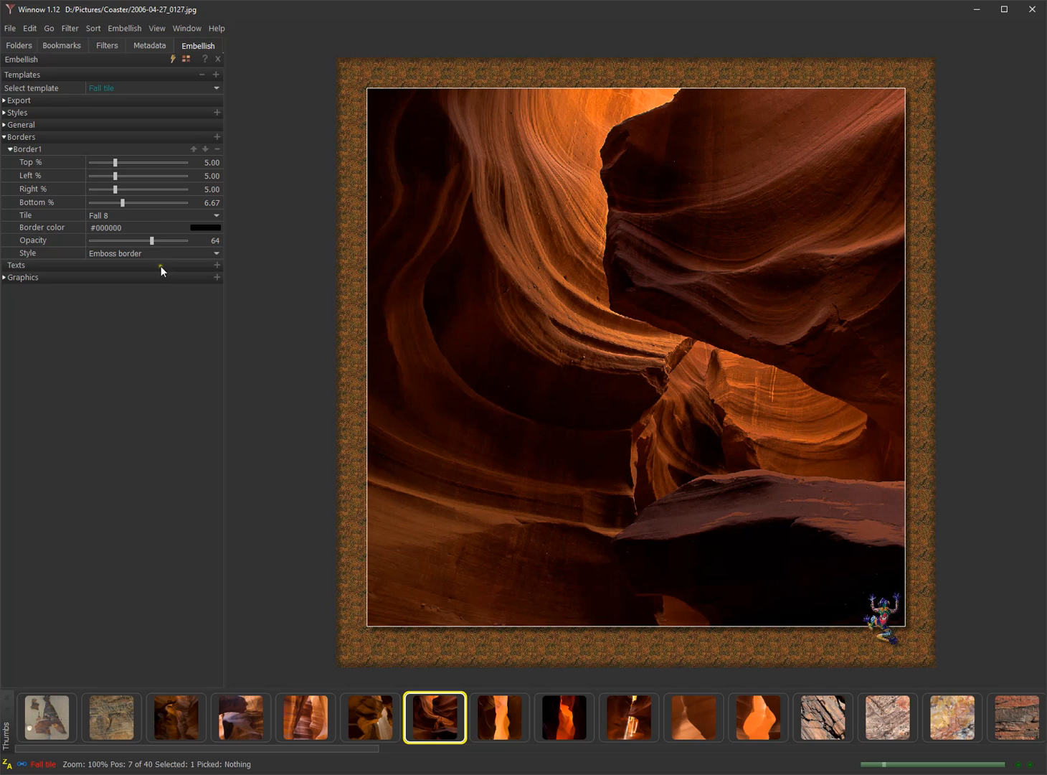
click(160, 215)
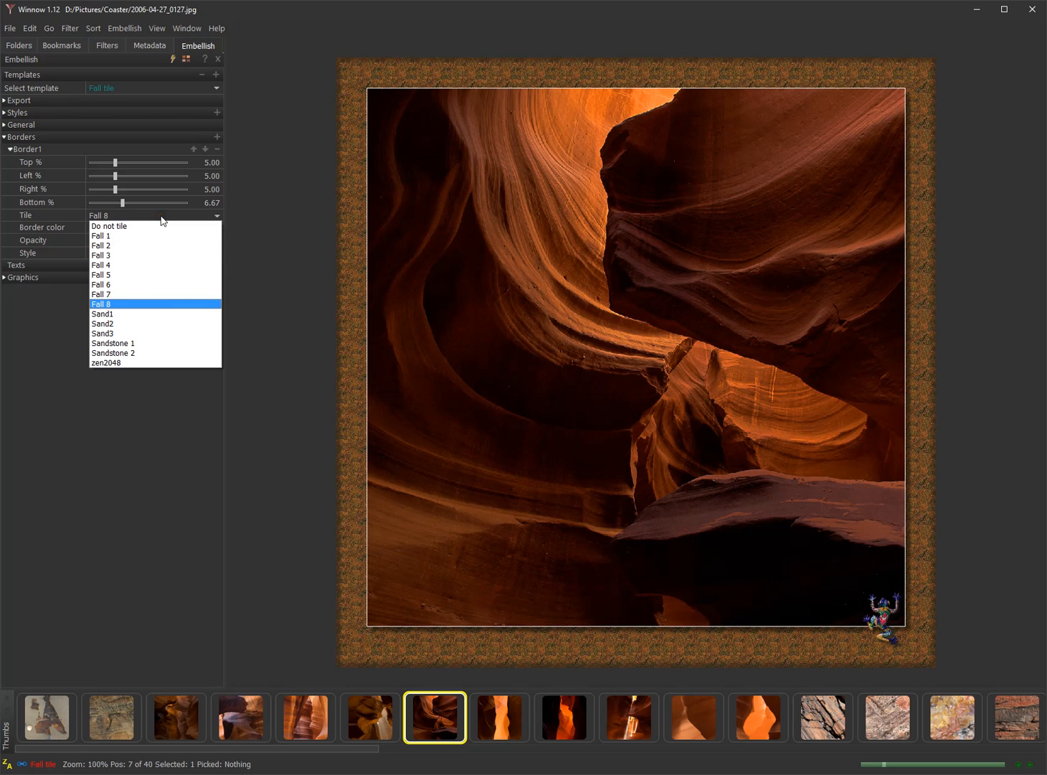
click(153, 275)
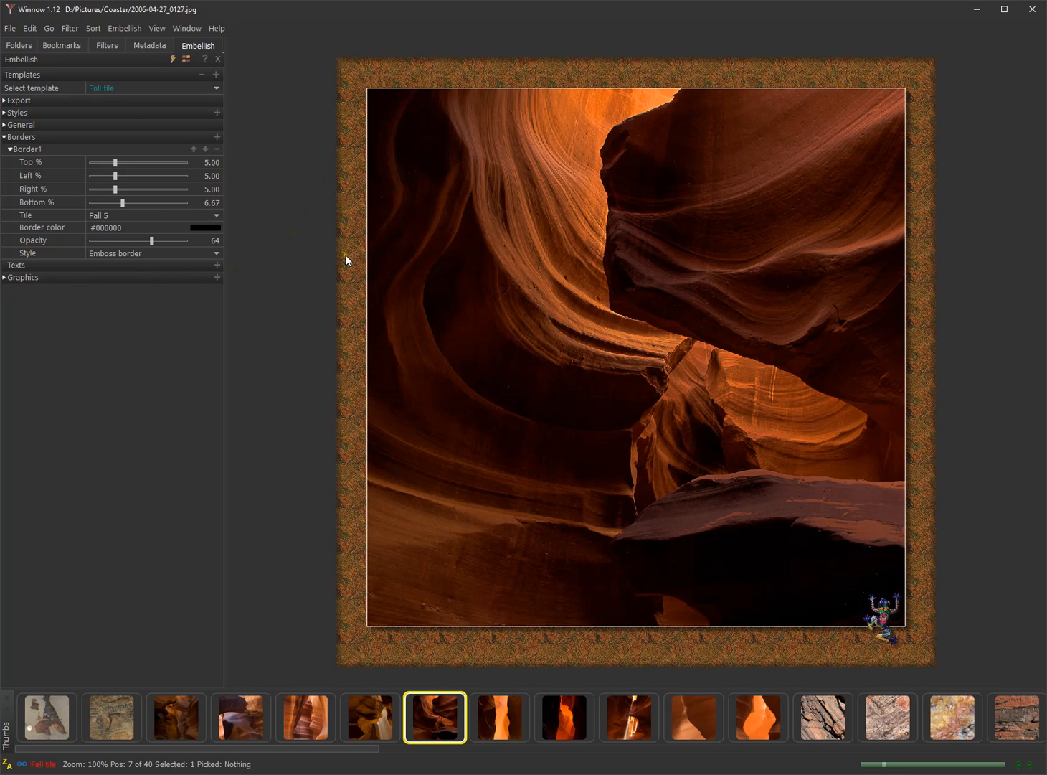
Set Border1's tile to zen2048
click(141, 215)
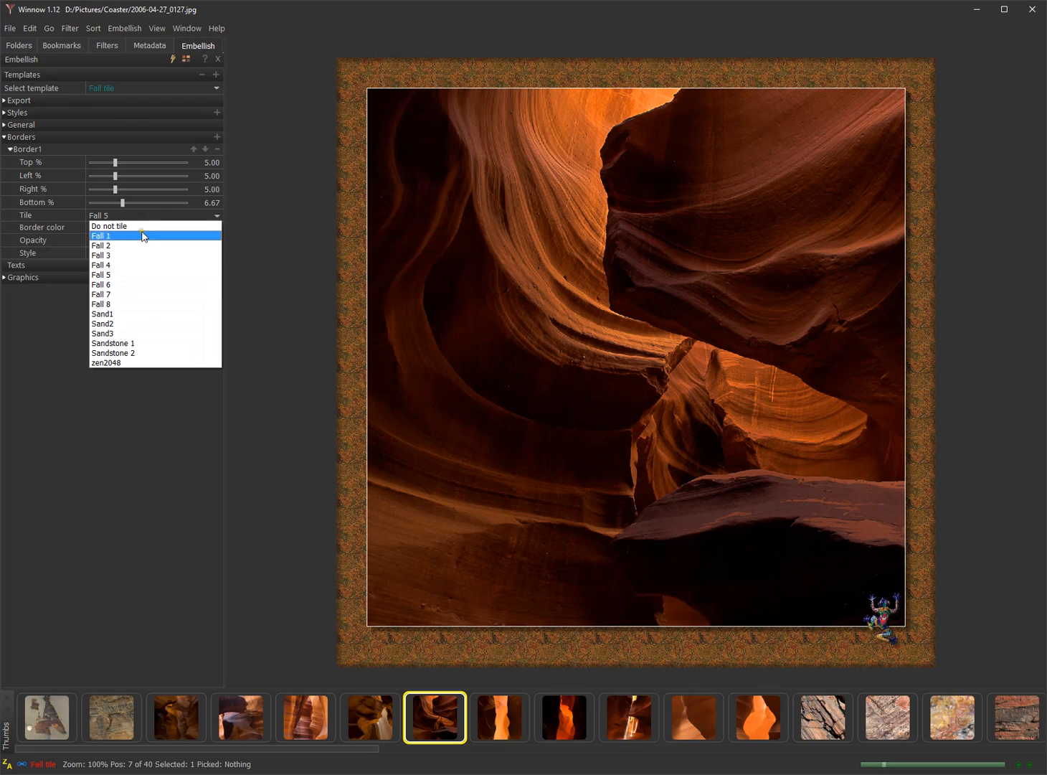
click(141, 363)
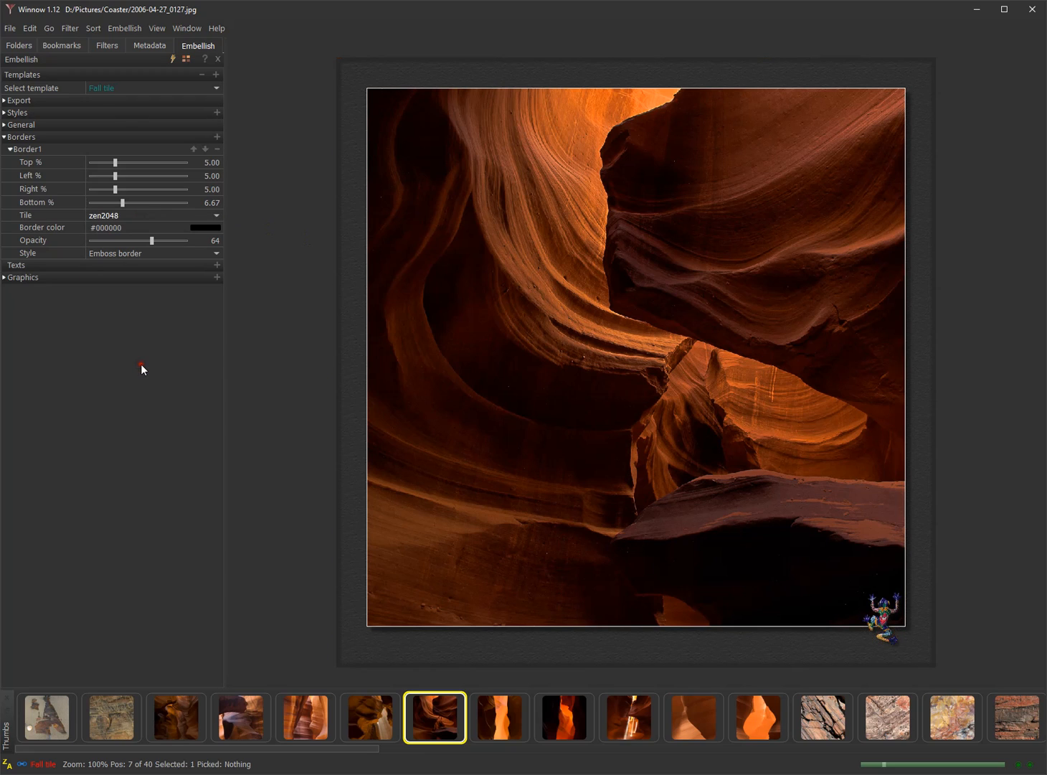